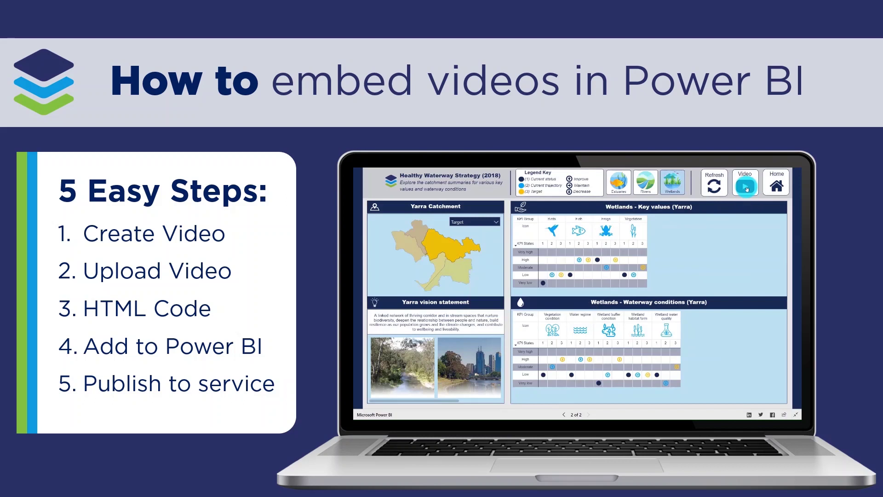
- Reveal the placeholder video panel with the Video button and start the Silvan Reservoir clip
click(746, 187)
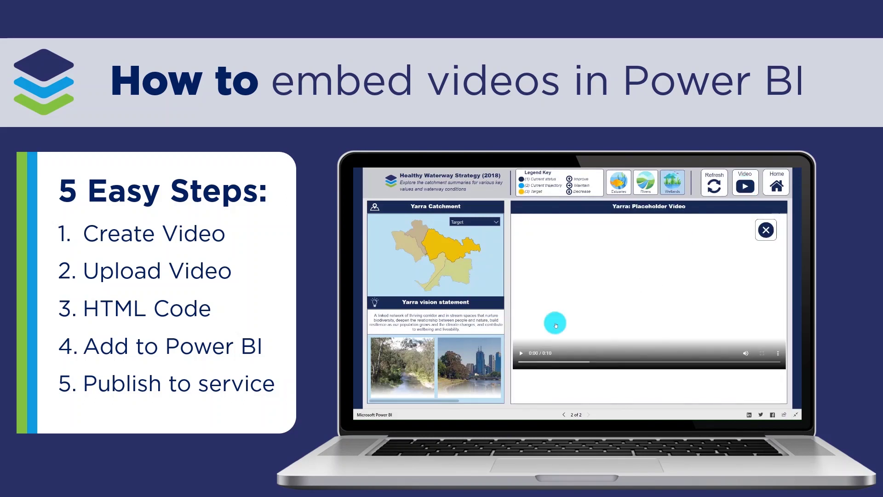
click(525, 354)
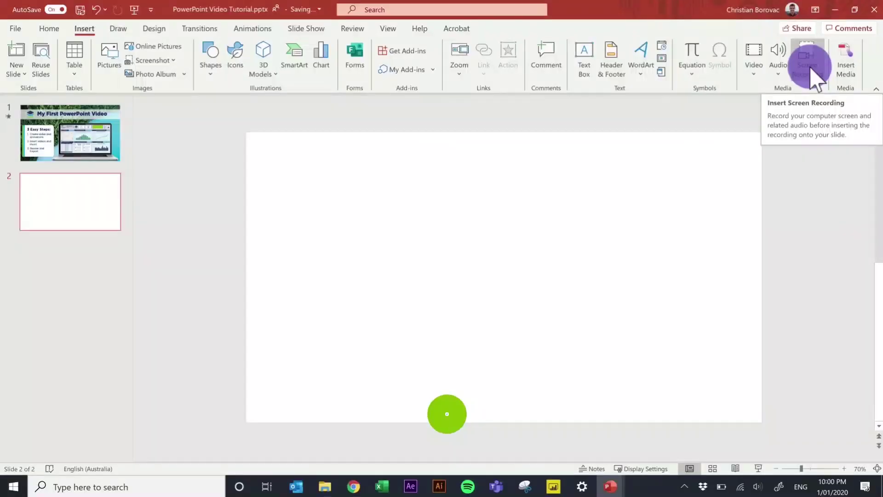
- Start a PowerPoint screen recording with the capture area drawn over the full Power BI report
click(810, 67)
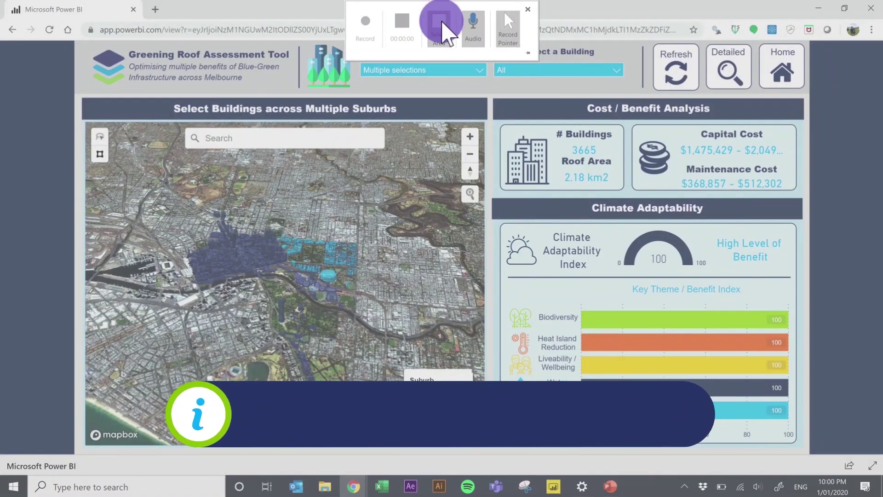
click(440, 26)
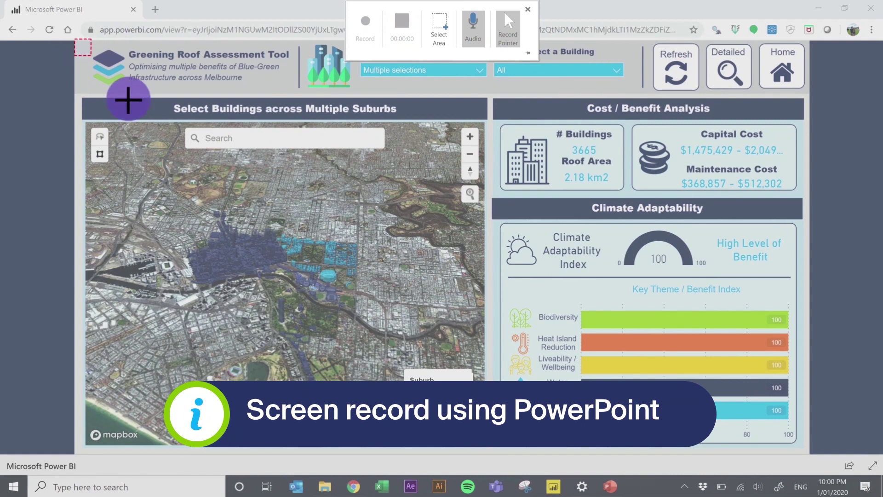
drag(129, 99, 807, 452)
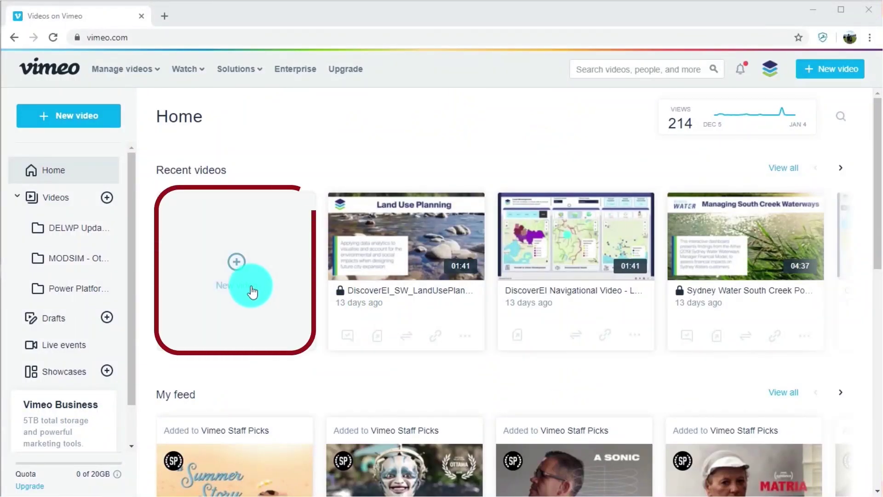
- Upload LalLal.mp4 to Vimeo as a new video
click(252, 292)
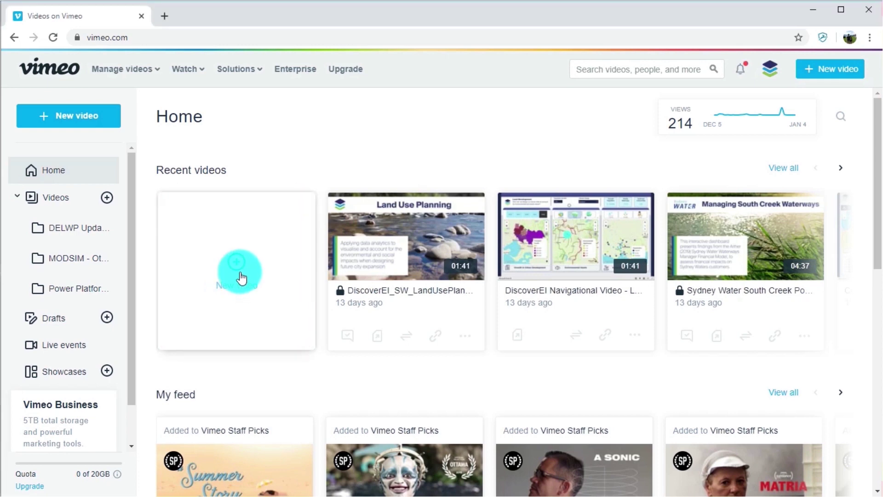
click(167, 247)
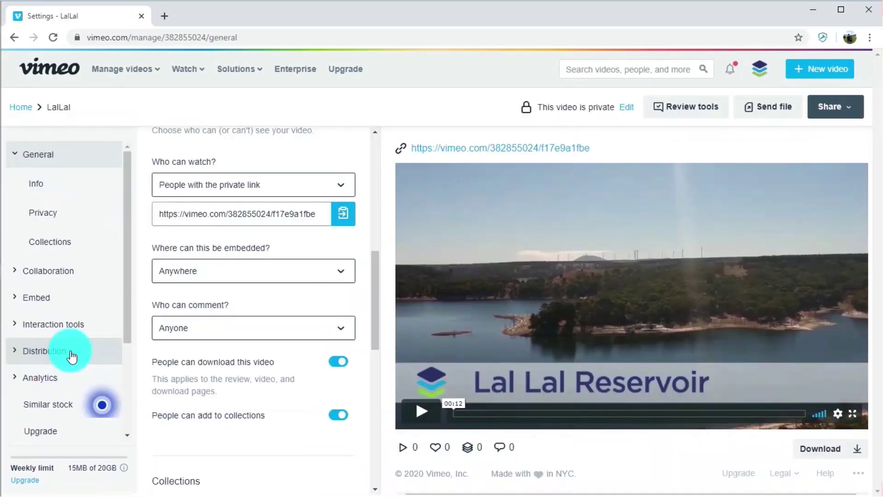
- Copy the Standard def (mp4, 960x540) file link from the Lal Lal video's Distribution settings
click(69, 355)
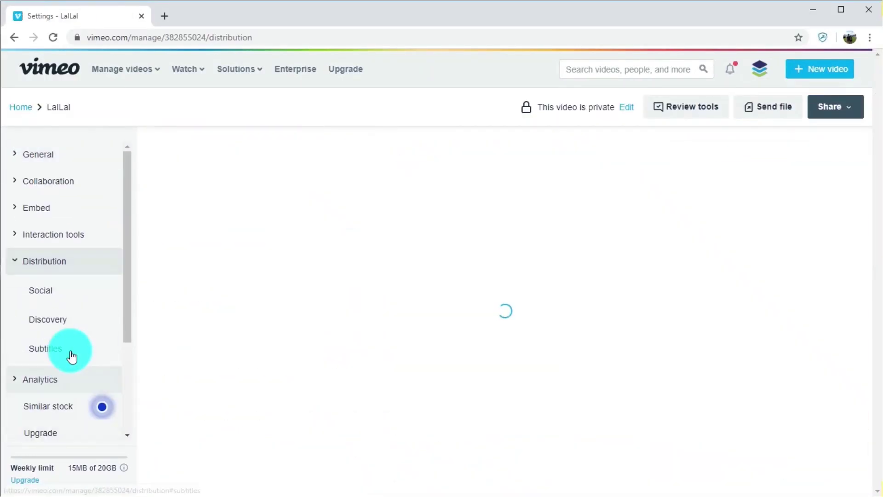
scroll(270, 360, down, 12)
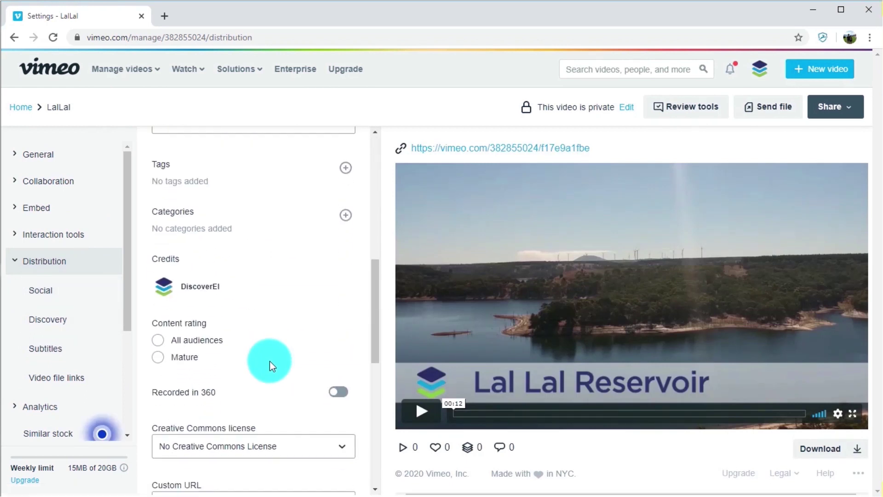
scroll(270, 361, down, 3)
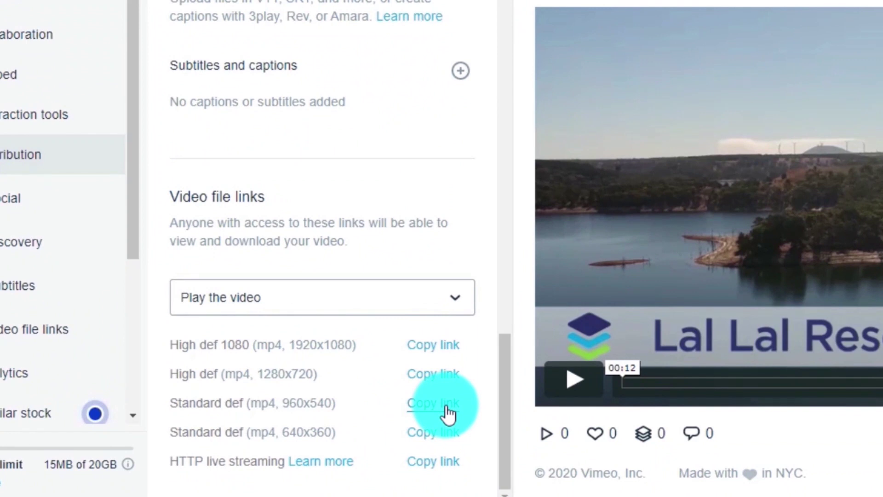
click(444, 412)
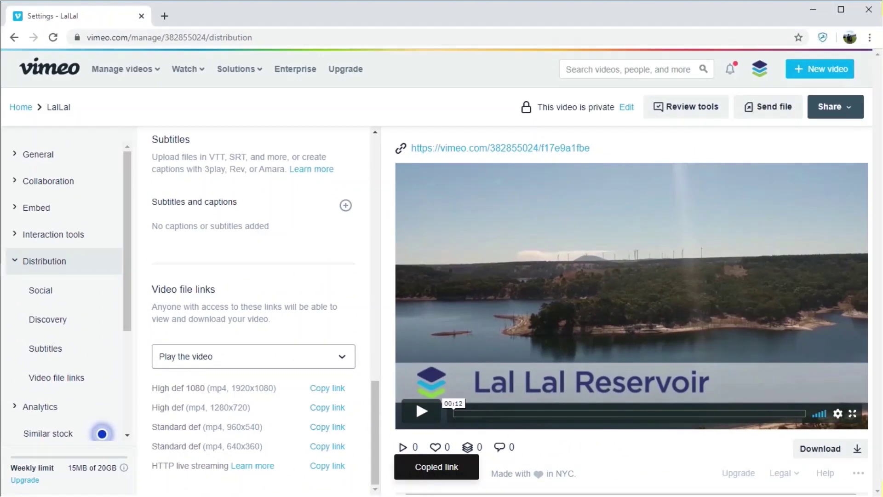
- Paste the Lal Lal Vimeo link into K15 and copy the L14:N14 HTML formulas into row 15
key(alt+Tab)
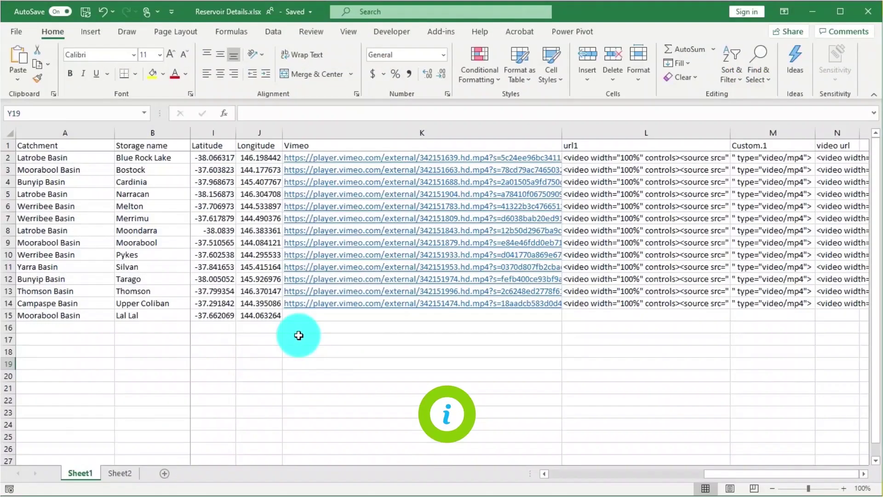
click(299, 315)
key(ctrl+v)
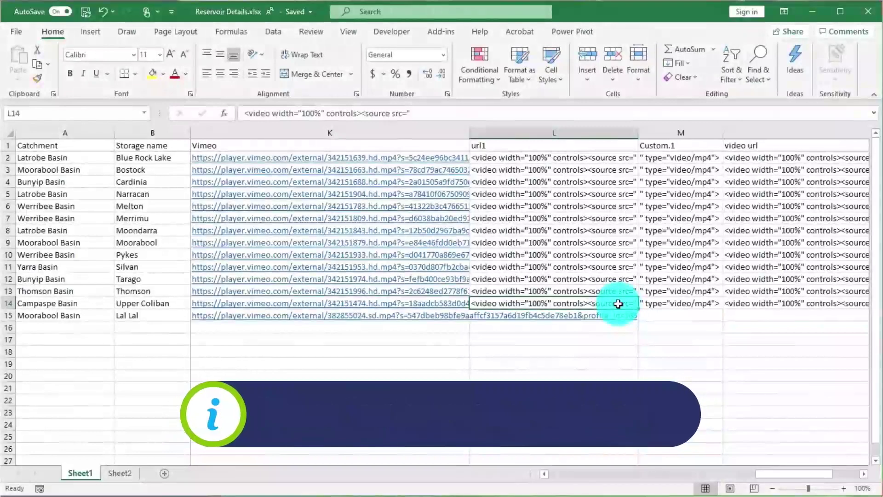
drag(617, 302, 759, 303)
key(ctrl+c)
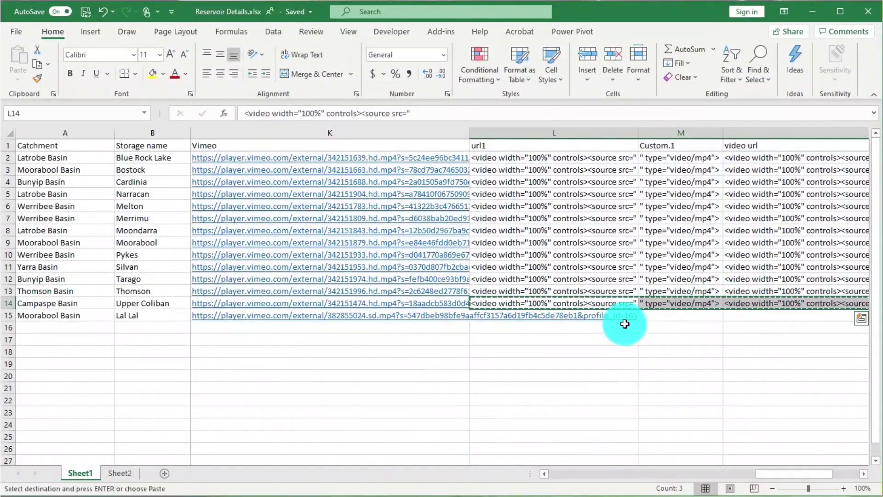
click(607, 317)
key(ctrl+v)
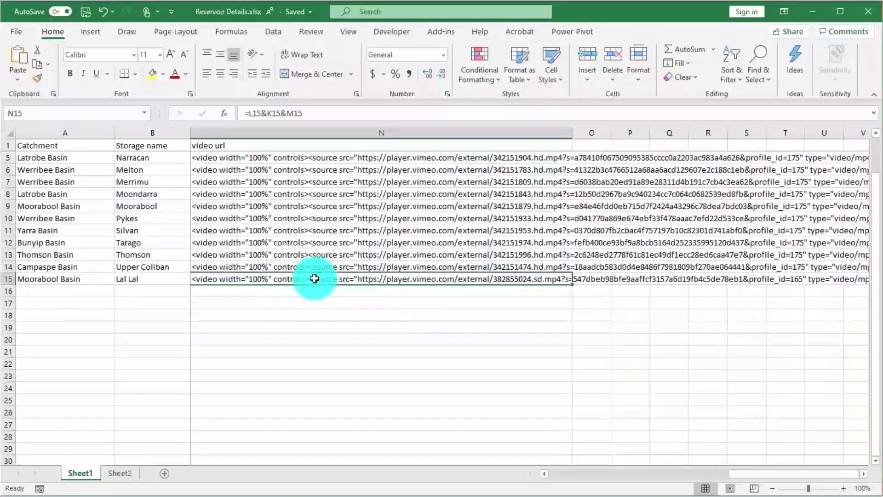
- Wrap text in the video url column and check the combined video tag in N15
click(289, 133)
click(303, 55)
scroll(291, 300, down, 3)
click(288, 217)
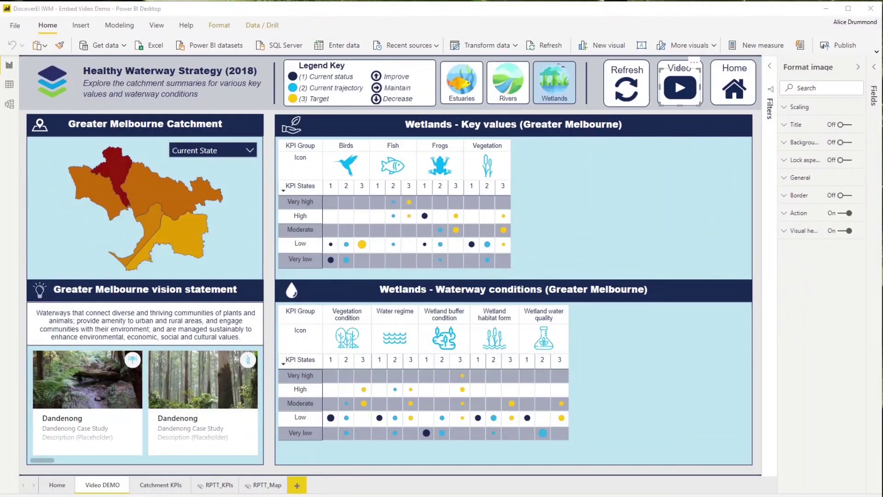
- Load the Videos table from Reservoir Details.xlsx, then return to Report view
click(123, 48)
click(110, 78)
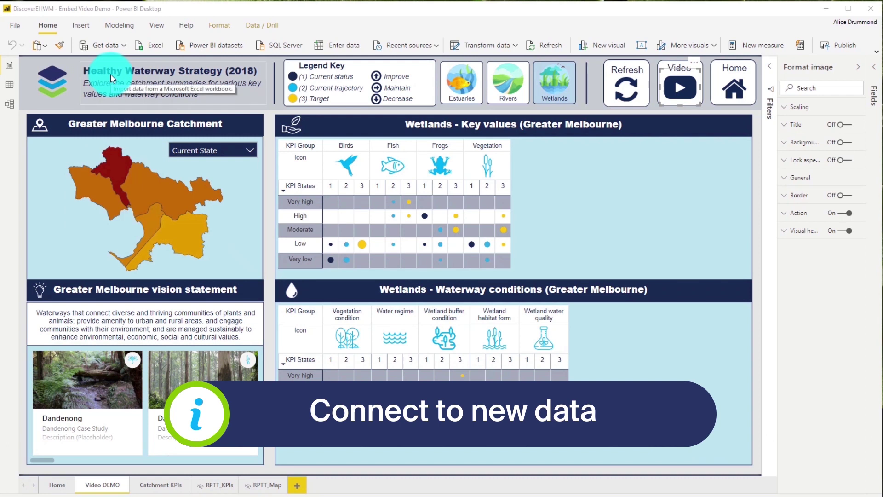
click(150, 89)
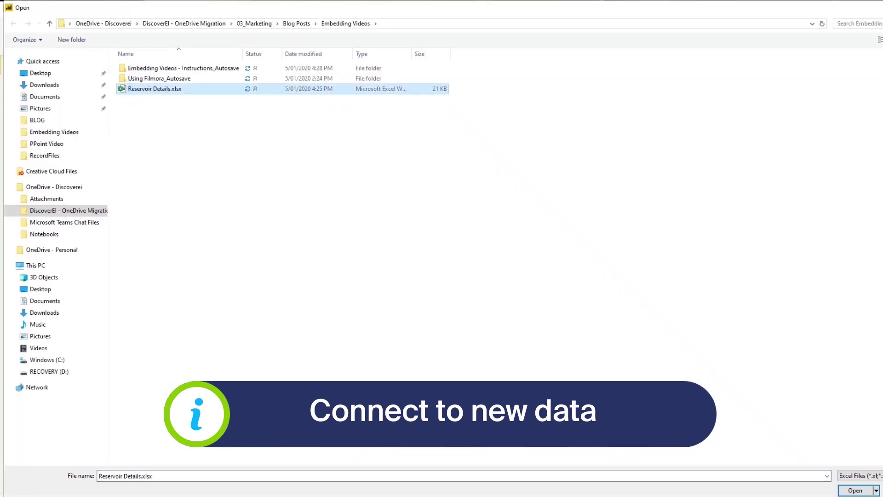
click(855, 490)
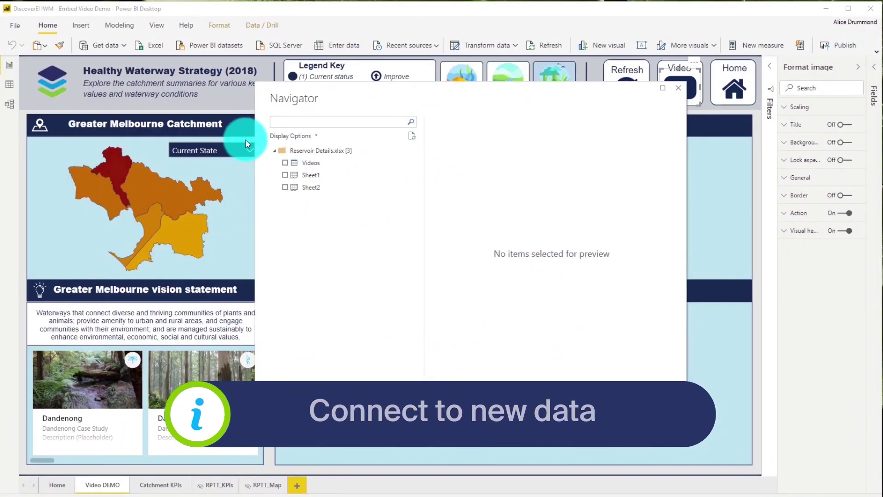
click(285, 162)
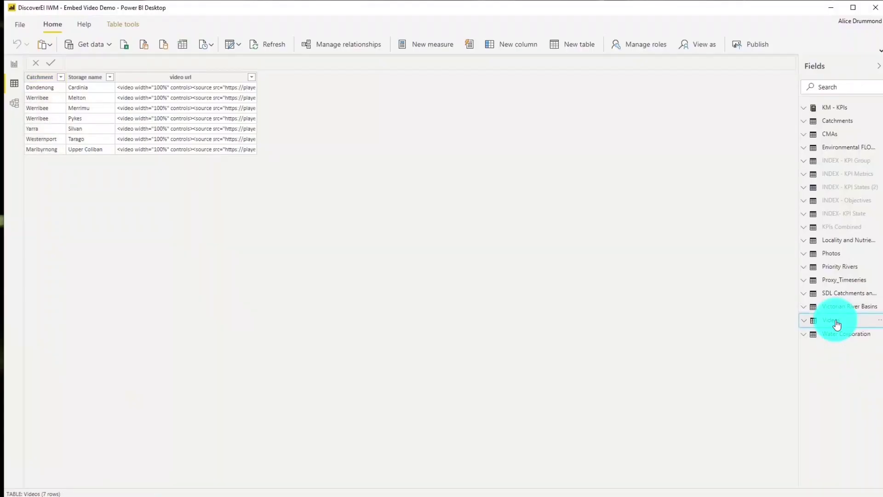
click(12, 67)
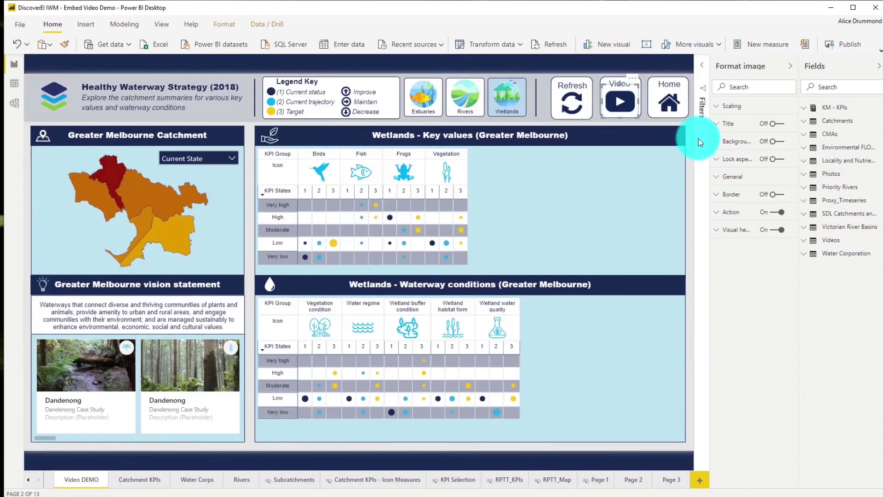
- Import the HTML Viewer custom visual from the marketplace
click(691, 145)
click(787, 147)
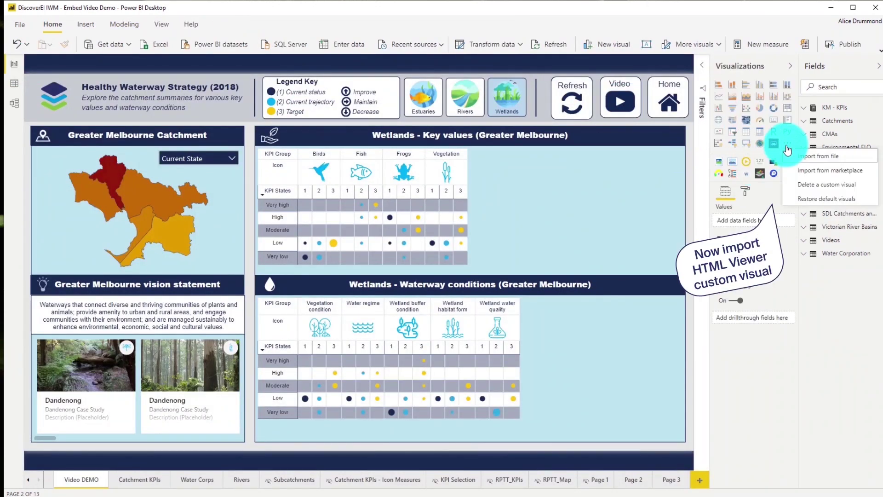
click(806, 171)
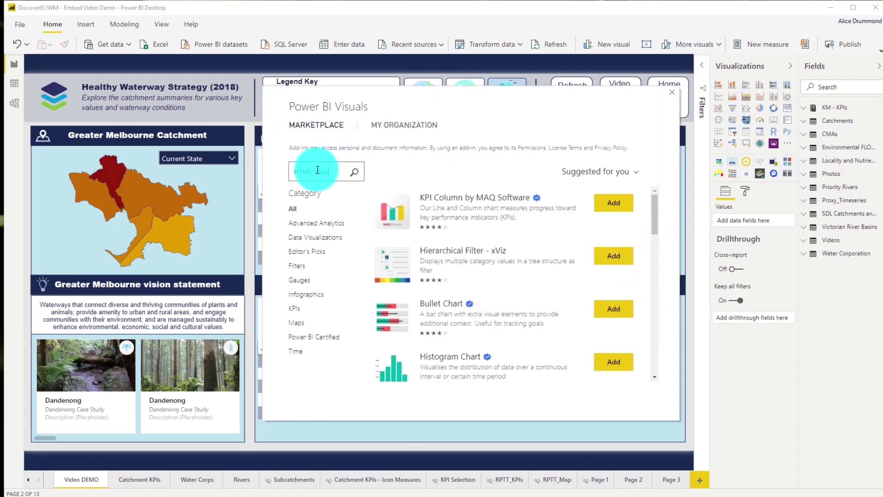
key(Return)
click(616, 207)
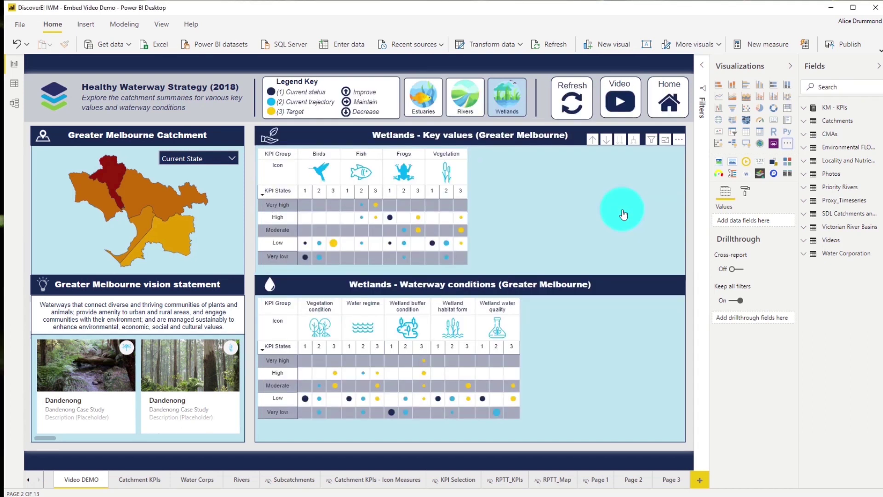
click(556, 272)
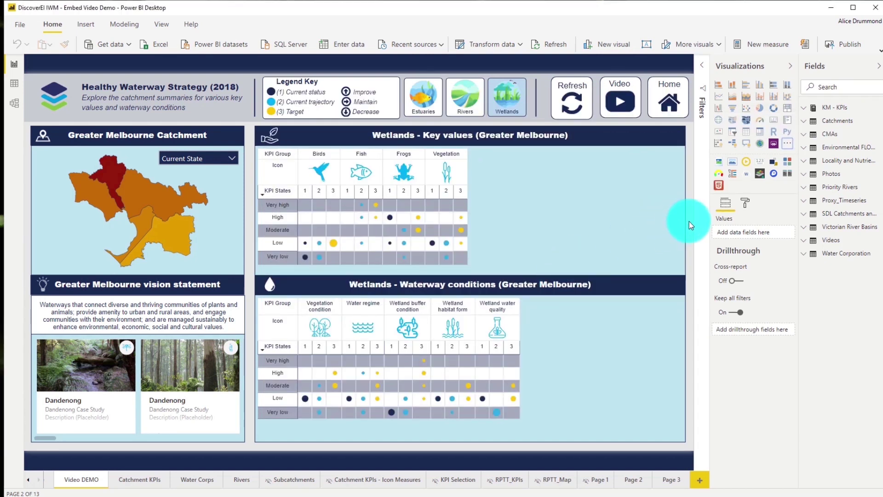
- Insert an HTML Viewer visual and resize it over the right-hand Wetlands tables
click(718, 185)
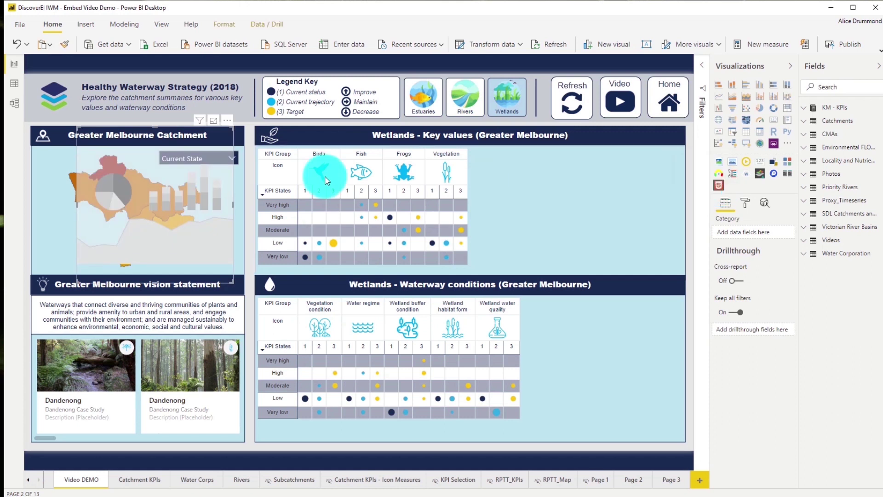
drag(151, 134, 332, 135)
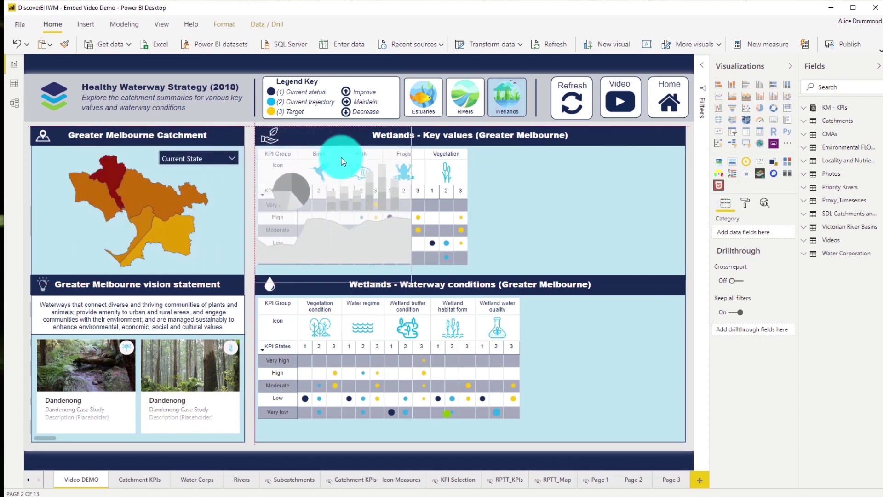
drag(411, 286, 682, 445)
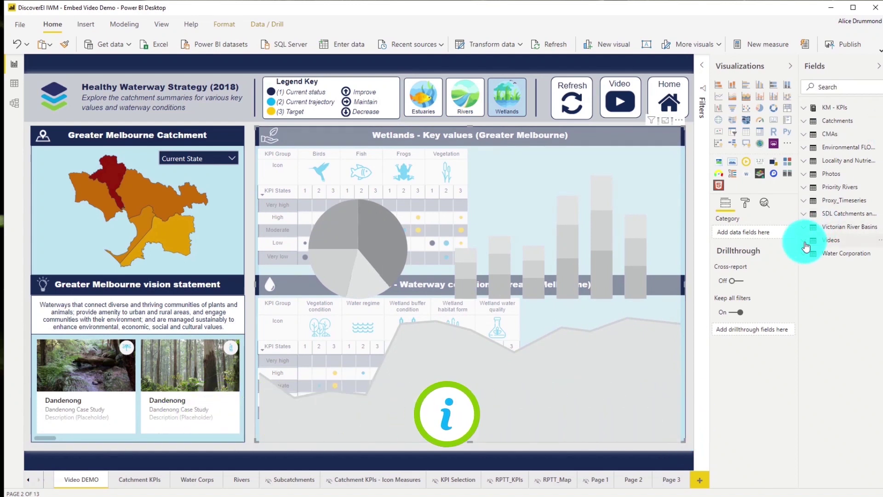
- Feed the Videos table's video url into the HTML Viewer, turning its title off and background on
click(846, 239)
drag(753, 241, 747, 234)
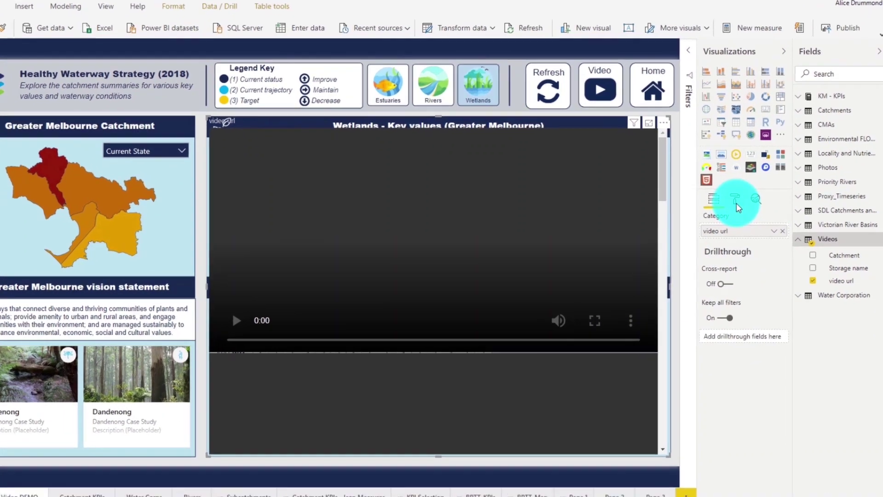
click(735, 199)
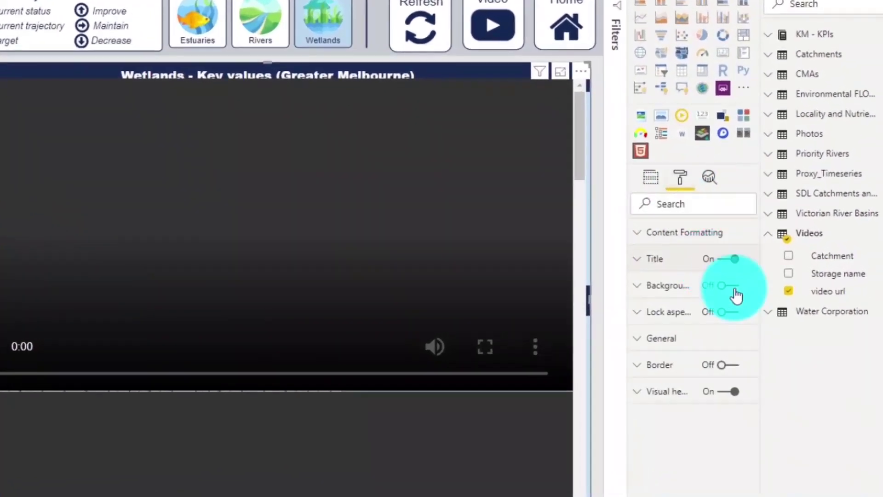
click(721, 258)
click(731, 287)
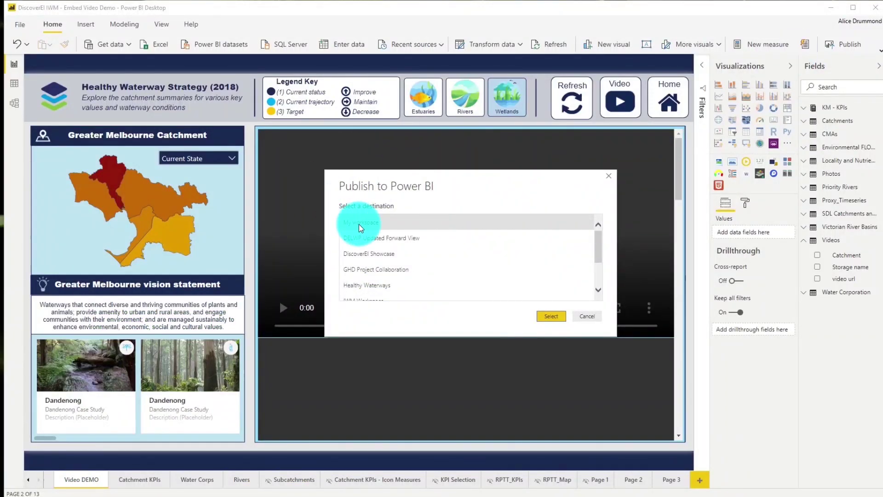
- Publish the Embed Video Demo report to the chosen workspace and play its Upper Coliban Reservoir video
click(551, 316)
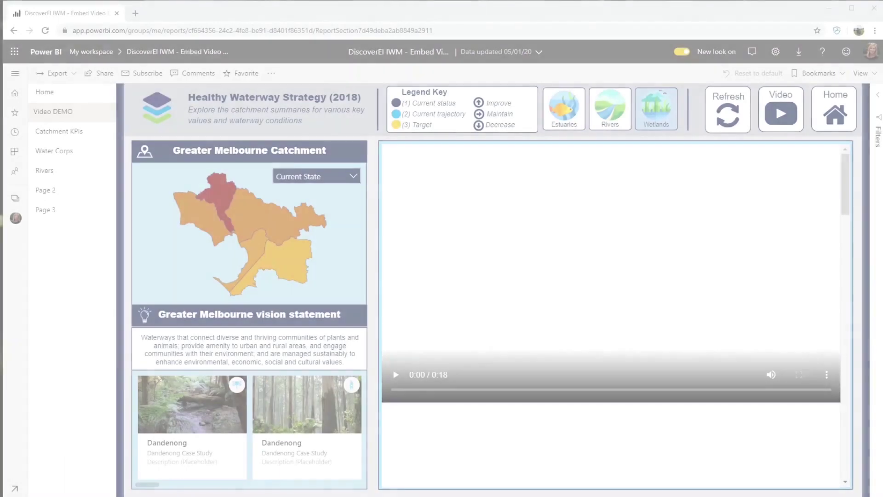
click(401, 387)
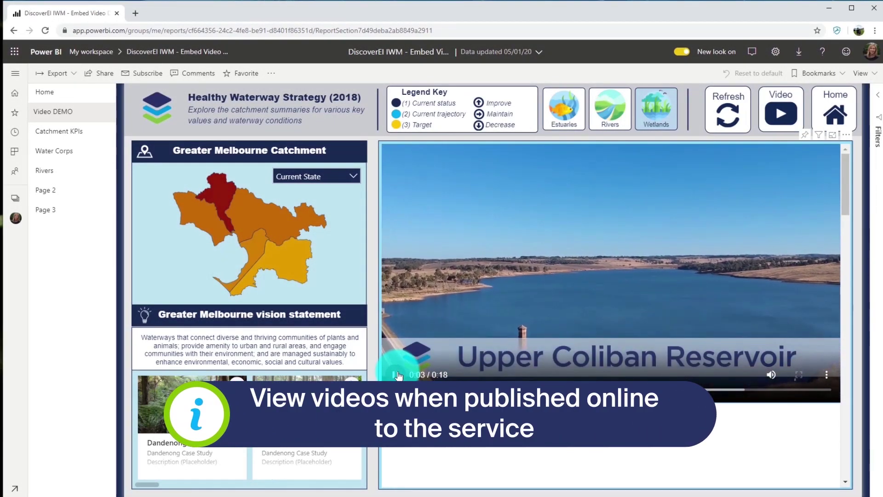
- Play the Upper Coliban and Cardinia Reservoir players inside the HTML Viewer visual
click(396, 350)
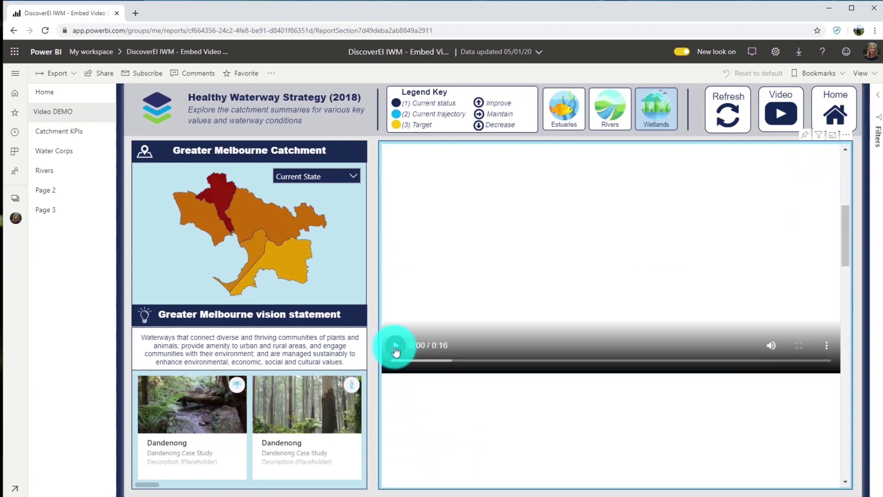
click(442, 420)
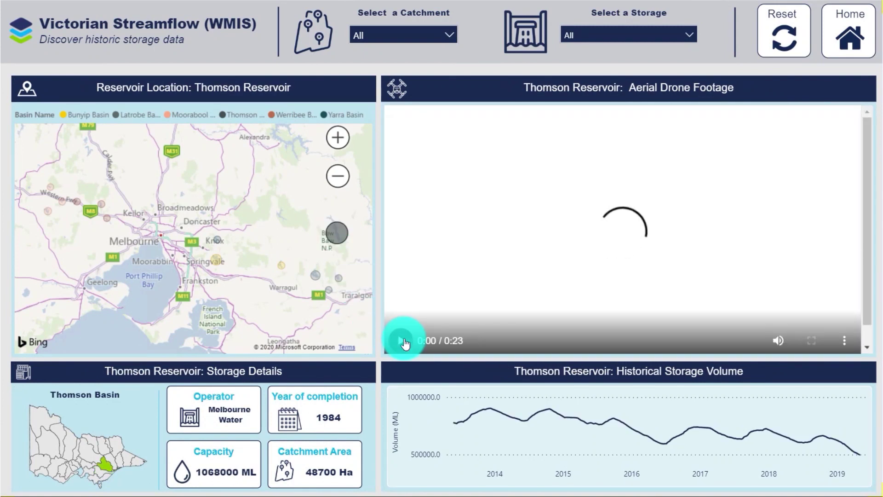
- Play the Thomson Reservoir drone clip, then the Otway Model Overview video, then load the Scenarios tutorial
click(401, 341)
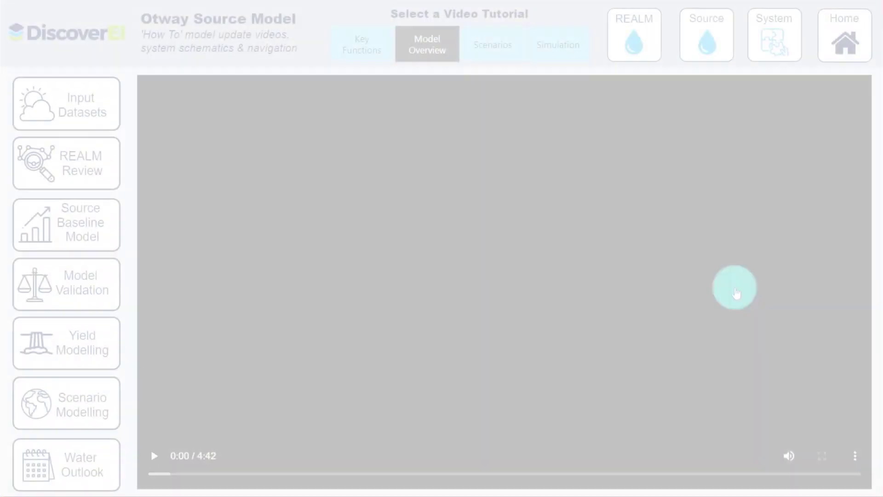
click(777, 46)
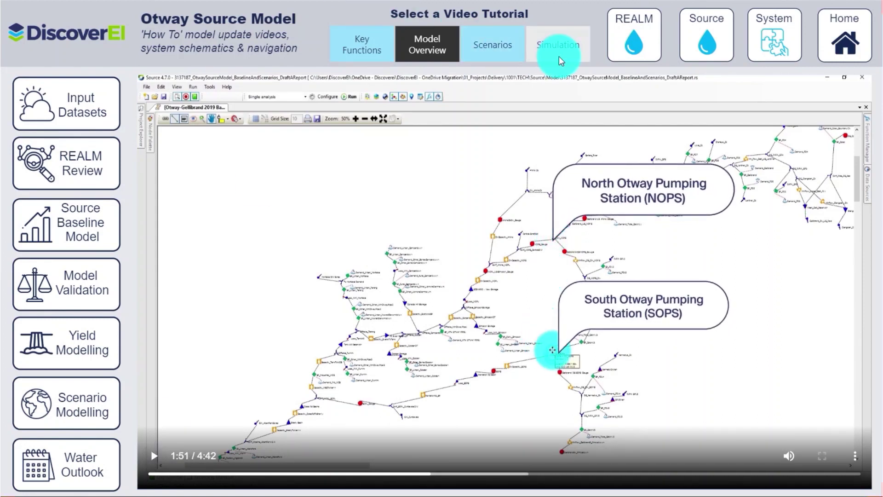
click(497, 53)
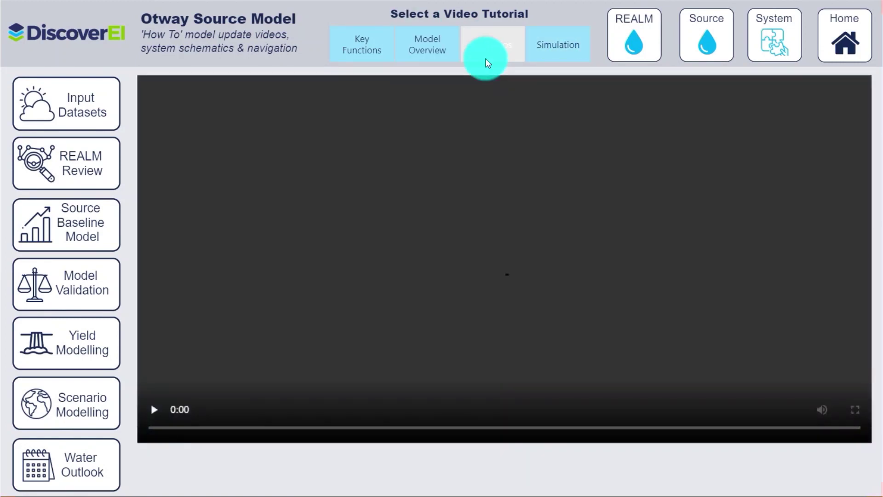